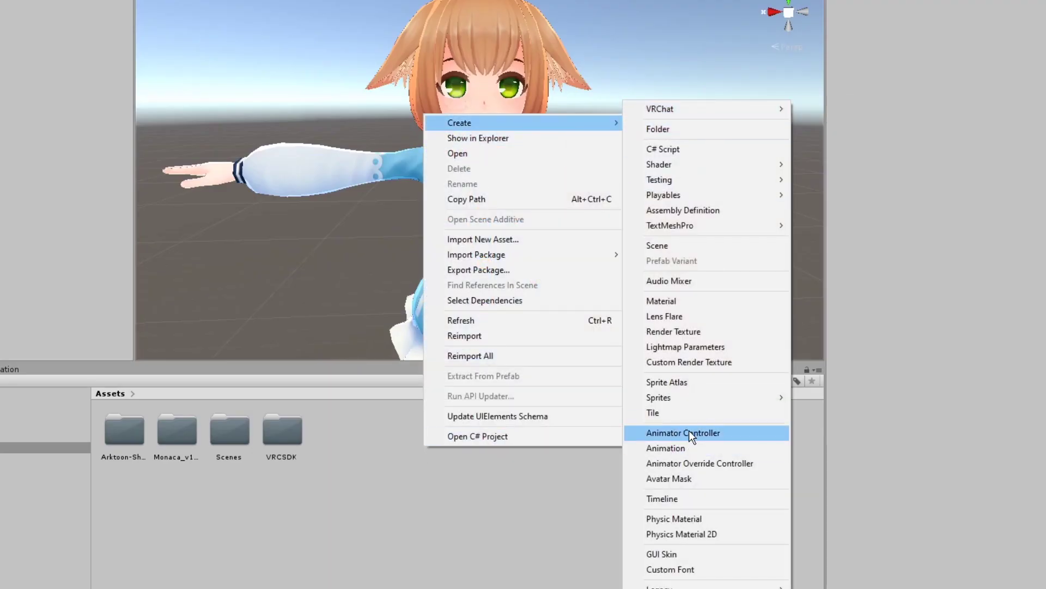
- Create an animator controller asset named FX in the Assets folder
{"action": "left_click", "coordinate": [689, 432]}
{"action": "type", "text": "FX"}
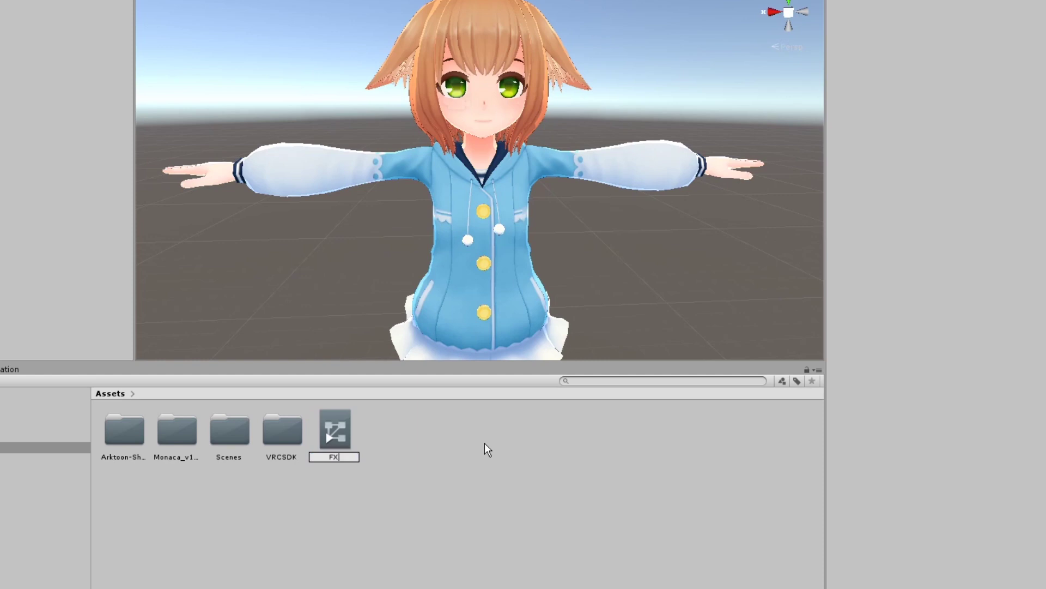
{"action": "key", "text": "Return"}
{"action": "left_click", "coordinate": [476, 442]}
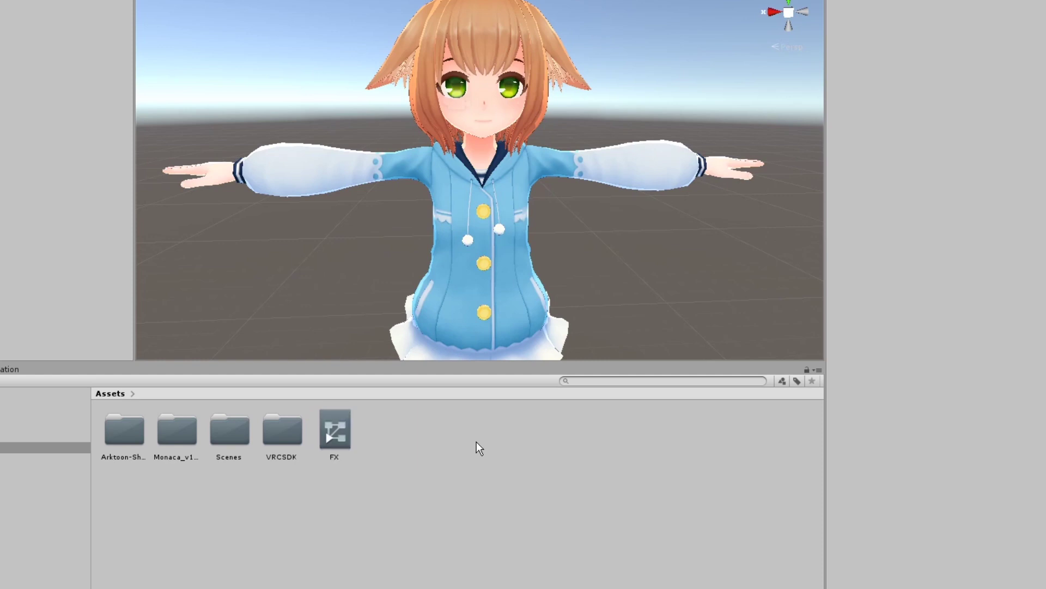
- Add integer parameters GestureLeft and GestureRight to the FX controller
{"action": "double_click", "coordinate": [340, 438]}
{"action": "left_click", "coordinate": [311, 85]}
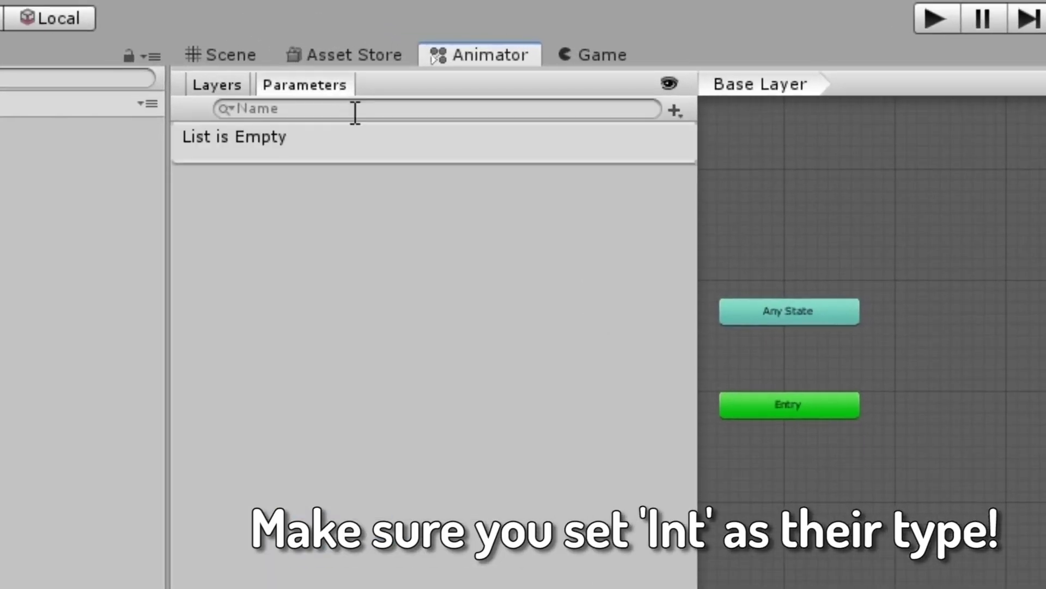
{"action": "left_click", "coordinate": [674, 111]}
{"action": "left_click", "coordinate": [711, 175]}
{"action": "type", "text": "GestureLeft"}
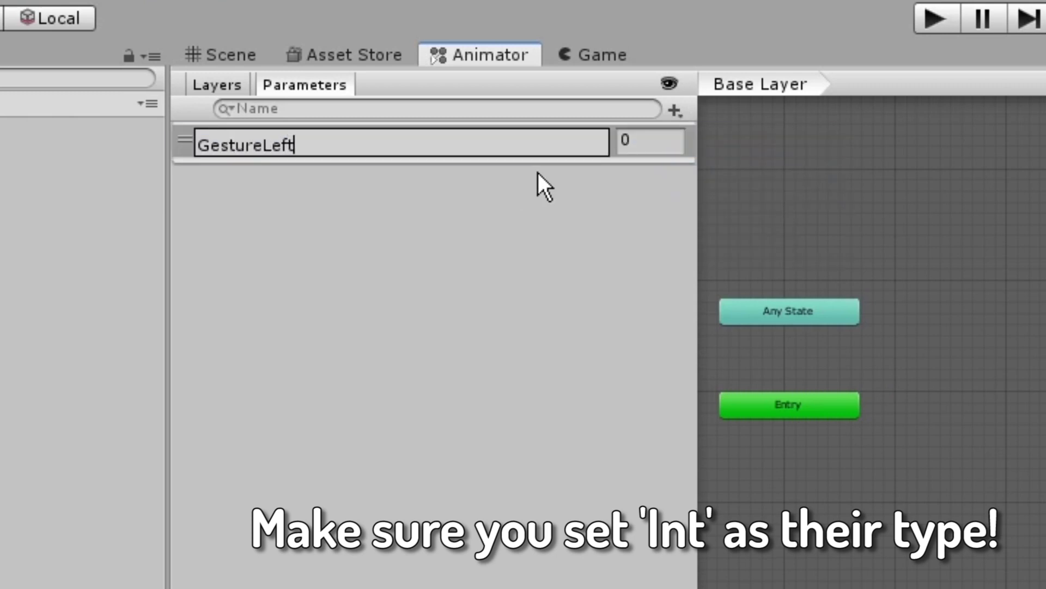
{"action": "key", "text": "Return"}
{"action": "left_click", "coordinate": [675, 111]}
{"action": "left_click", "coordinate": [705, 165]}
{"action": "type", "text": "GestureRight"}
{"action": "key", "text": "Return"}
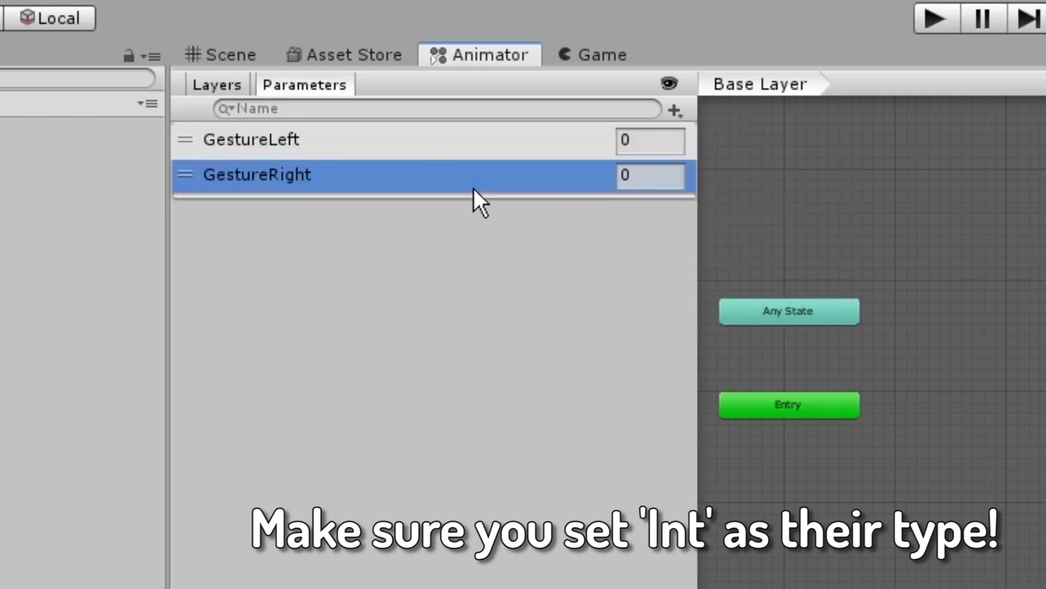
- Add two layers named Right Hand Gestures and Left Hand Gestures and review their settings
{"action": "left_click", "coordinate": [216, 85]}
{"action": "left_click", "coordinate": [674, 110]}
{"action": "type", "text": "Right Hand Gesti"}
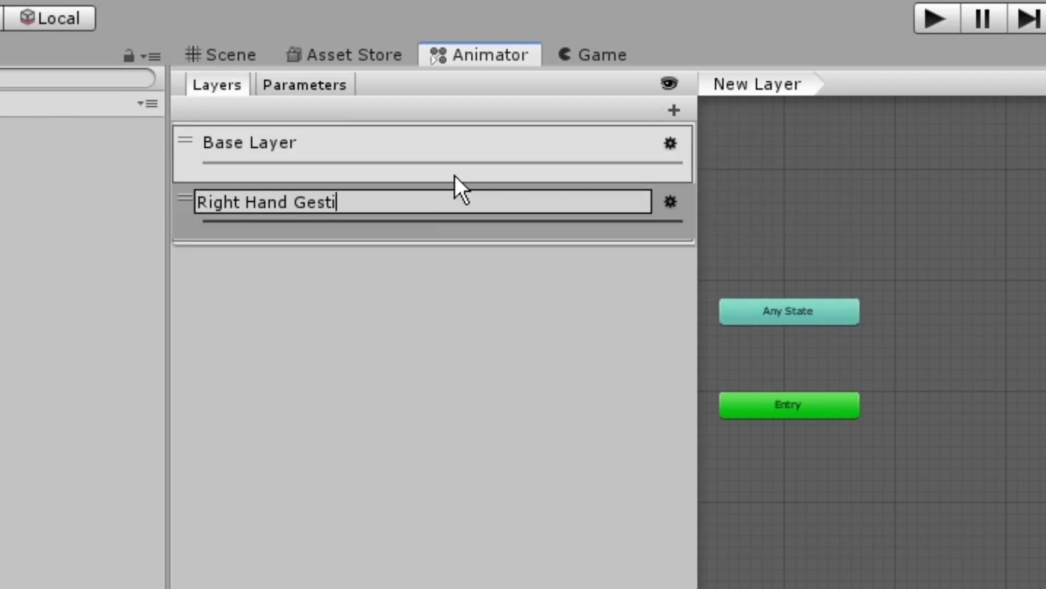
{"action": "type", "text": "ures"}
{"action": "key", "text": "Return"}
{"action": "left_click", "coordinate": [673, 110]}
{"action": "type", "text": "Left Hand Gestures"}
{"action": "key", "text": "Return"}
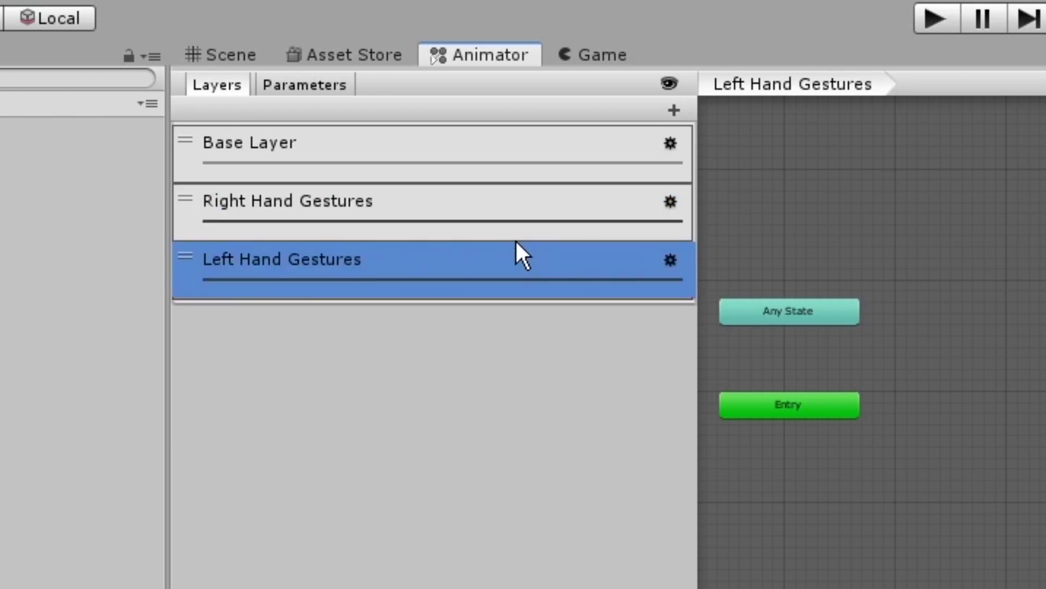
{"action": "left_click", "coordinate": [670, 259]}
{"action": "left_click", "coordinate": [670, 201]}
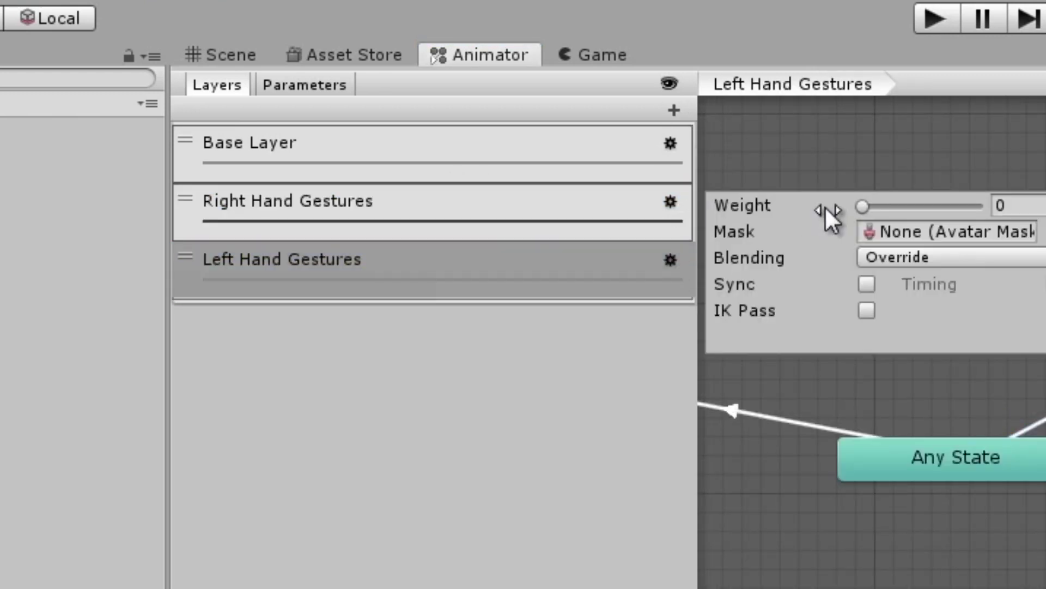
{"action": "key", "text": "Escape"}
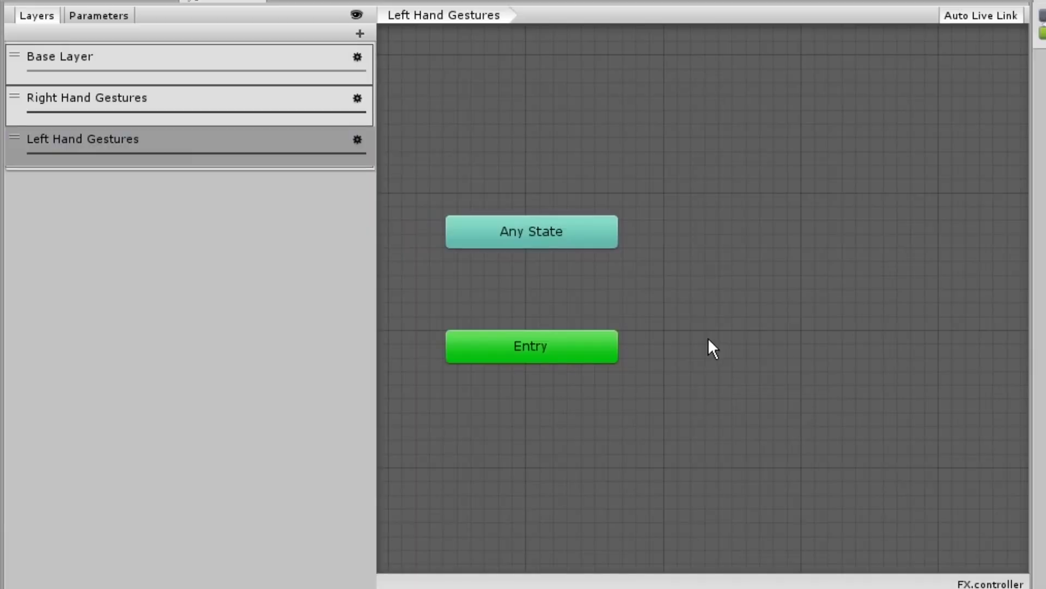
- Create an empty state named Idle in the Left Hand Gestures layer
{"action": "right_click", "coordinate": [710, 344]}
{"action": "left_click", "coordinate": [995, 352]}
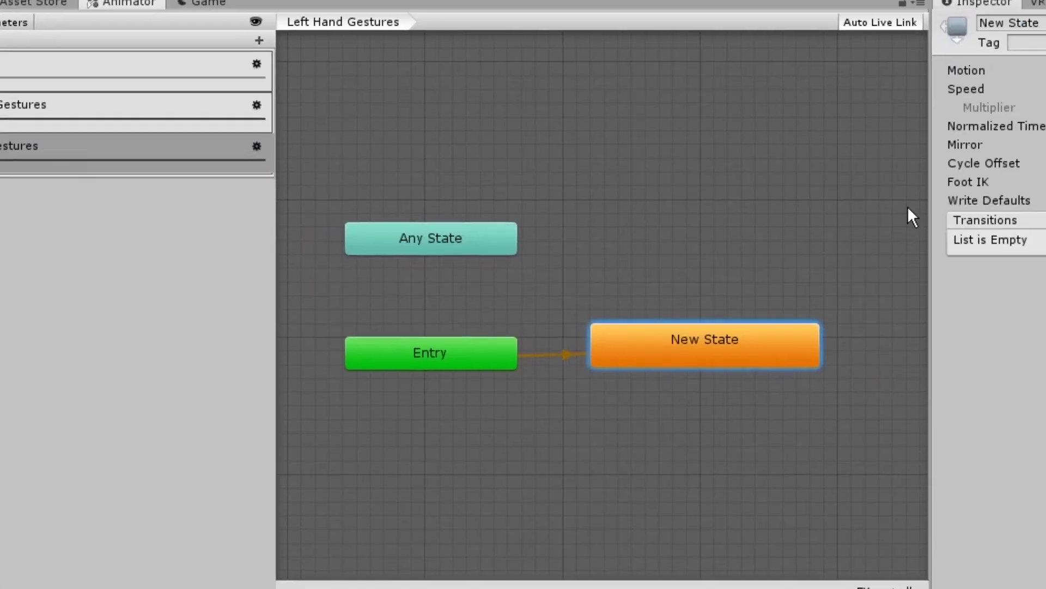
{"action": "left_click", "coordinate": [888, 37]}
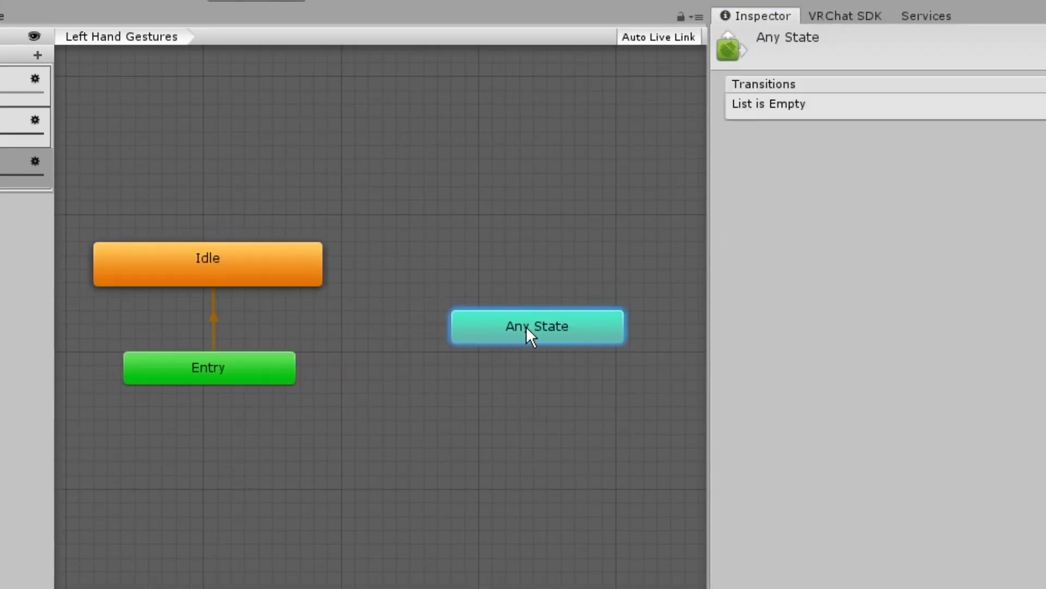
- Connect Any State to Idle with the condition GestureLeft Equals 0
{"action": "right_click", "coordinate": [526, 329]}
{"action": "left_click", "coordinate": [542, 340]}
{"action": "left_click", "coordinate": [289, 271]}
{"action": "left_click", "coordinate": [397, 296]}
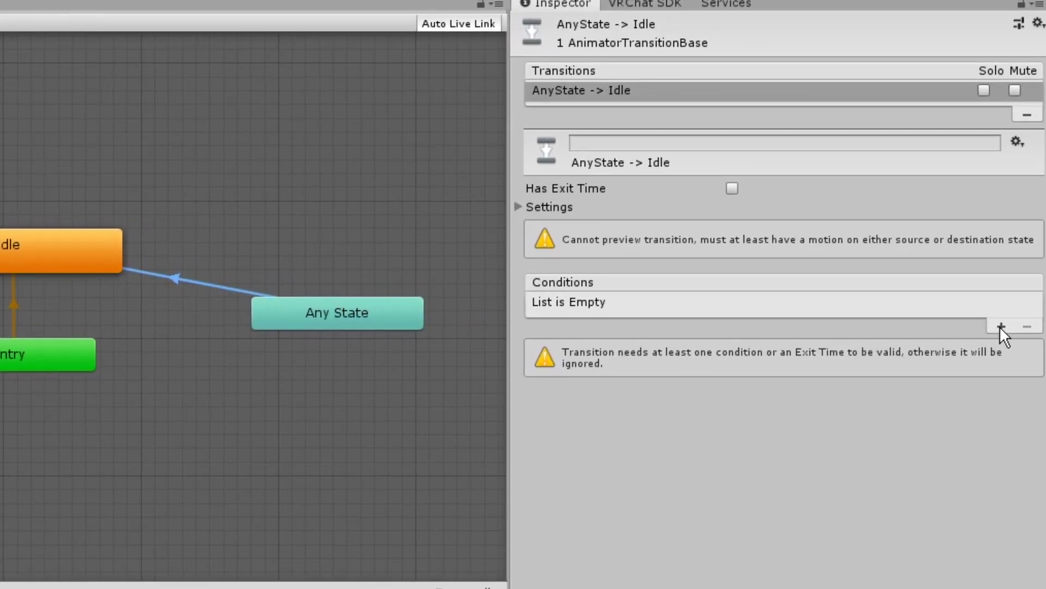
{"action": "left_click", "coordinate": [1001, 326]}
{"action": "left_click", "coordinate": [741, 303]}
{"action": "left_click", "coordinate": [851, 303]}
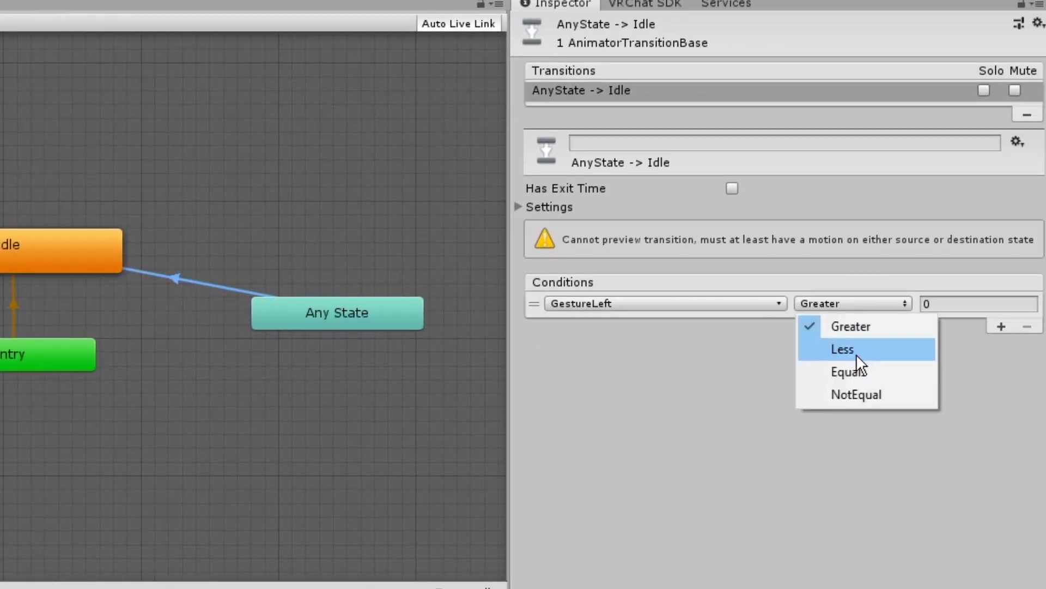
{"action": "left_click", "coordinate": [855, 362]}
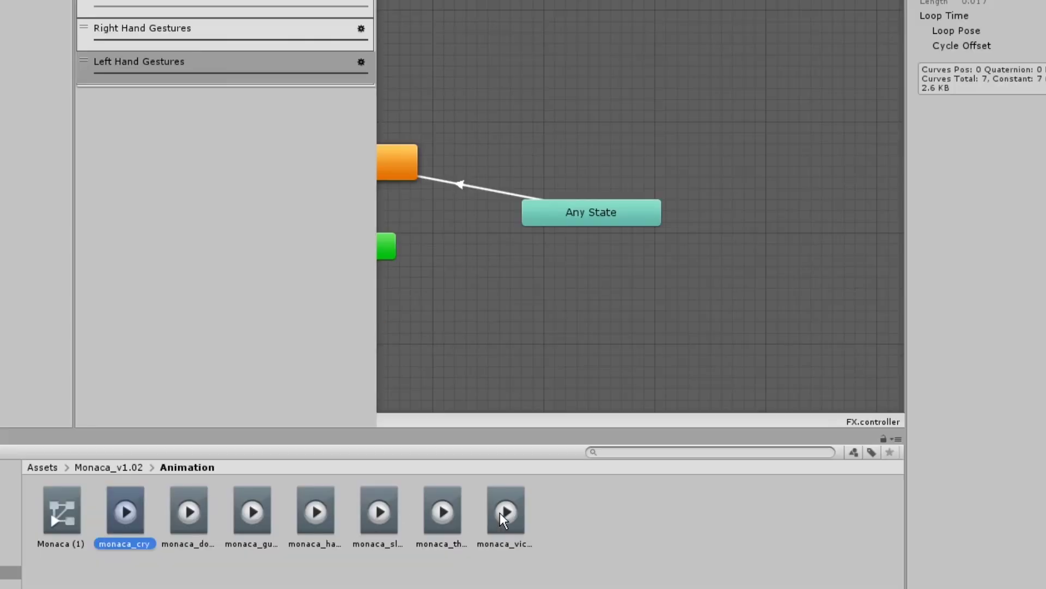
- Add the seven monaca clips as states, from cry to victory, stacked in a column beside Any State
{"action": "left_click", "coordinate": [499, 513], "text": "shift"}
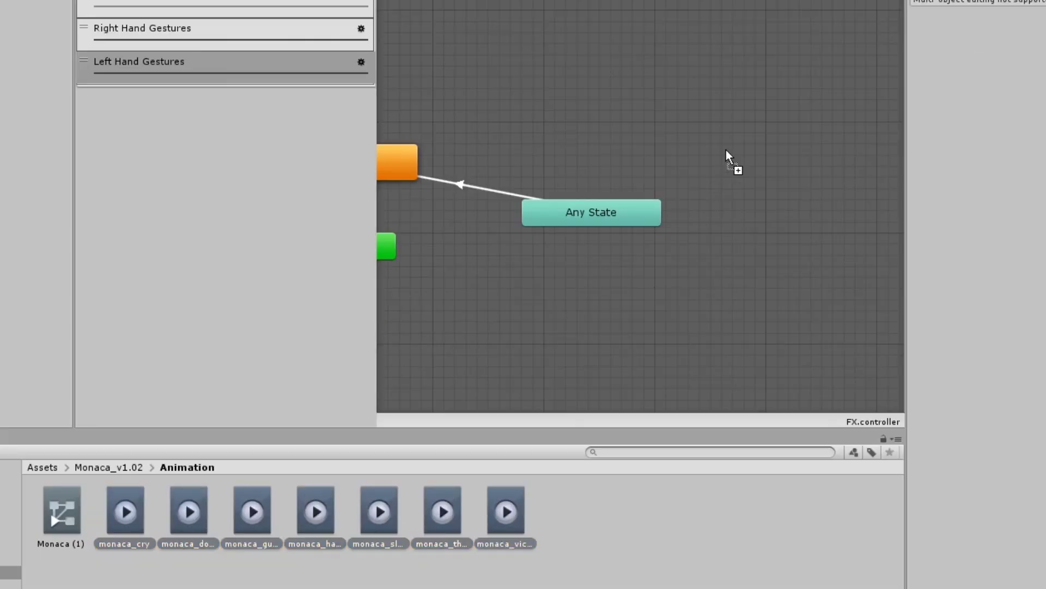
{"action": "mouse_move", "coordinate": [725, 152]}
{"action": "left_mouse_down"}
{"action": "mouse_move", "coordinate": [731, 112]}
{"action": "mouse_move", "coordinate": [660, 46]}
{"action": "left_mouse_up"}
{"action": "mouse_move", "coordinate": [696, 143]}
{"action": "left_mouse_down"}
{"action": "mouse_move", "coordinate": [677, 94]}
{"action": "mouse_move", "coordinate": [627, 194]}
{"action": "left_mouse_up"}
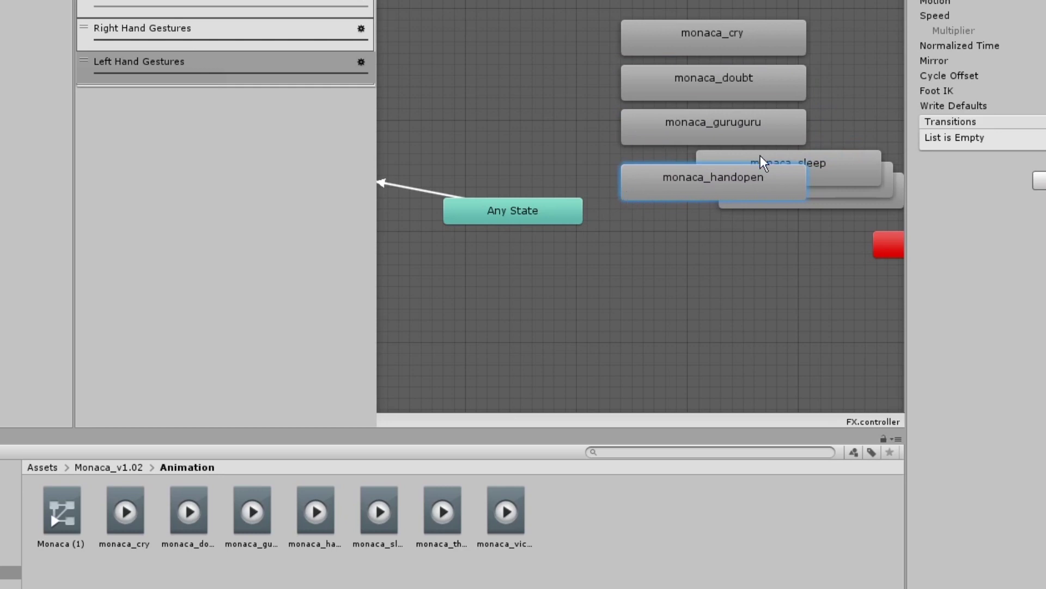
{"action": "mouse_move", "coordinate": [759, 159]}
{"action": "left_mouse_down"}
{"action": "mouse_move", "coordinate": [742, 243]}
{"action": "mouse_move", "coordinate": [753, 216]}
{"action": "left_mouse_up"}
{"action": "left_click_drag", "start_coordinate": [817, 179], "coordinate": [752, 268]}
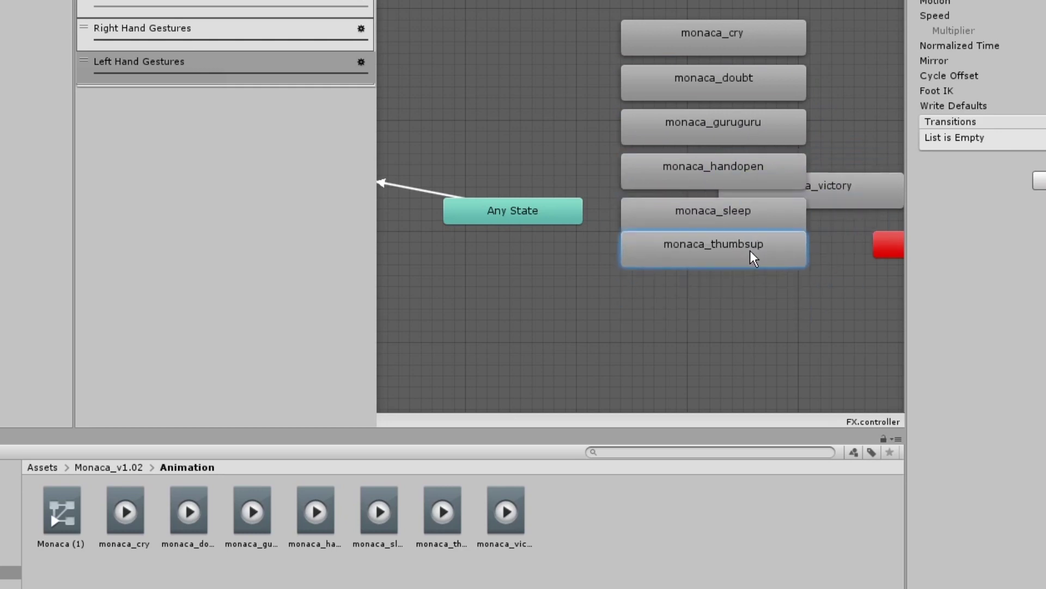
{"action": "left_click_drag", "start_coordinate": [851, 190], "coordinate": [727, 292]}
{"action": "left_click", "coordinate": [605, 86]}
{"action": "scroll", "coordinate": [608, 178], "scroll_direction": "down", "scroll_amount": 2}
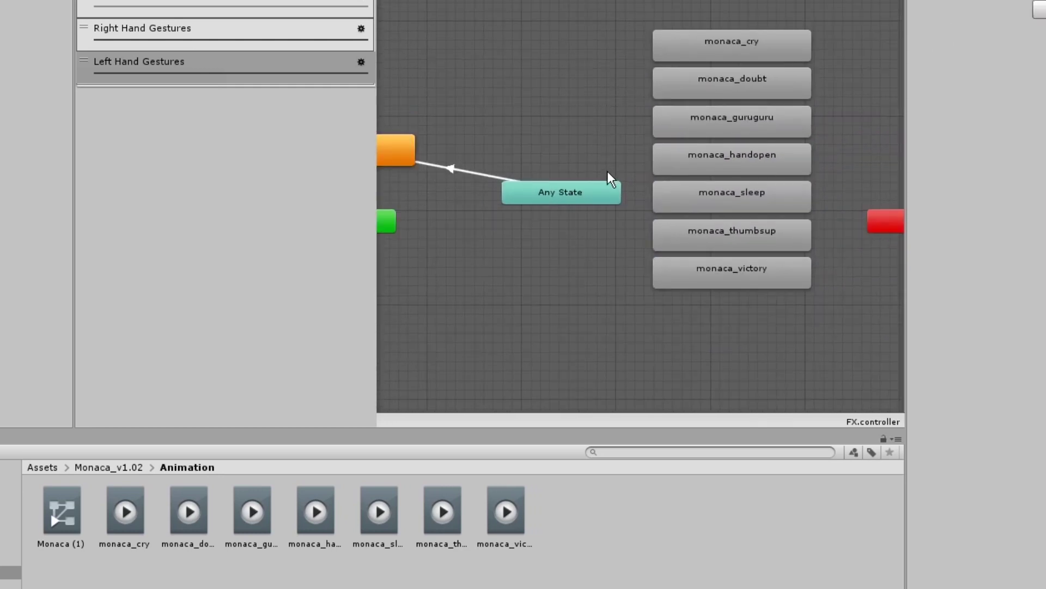
{"action": "mouse_move", "coordinate": [279, 117]}
{"action": "left_mouse_down"}
{"action": "mouse_move", "coordinate": [350, 255]}
{"action": "mouse_move", "coordinate": [375, 401]}
{"action": "mouse_move", "coordinate": [414, 427]}
{"action": "left_mouse_up"}
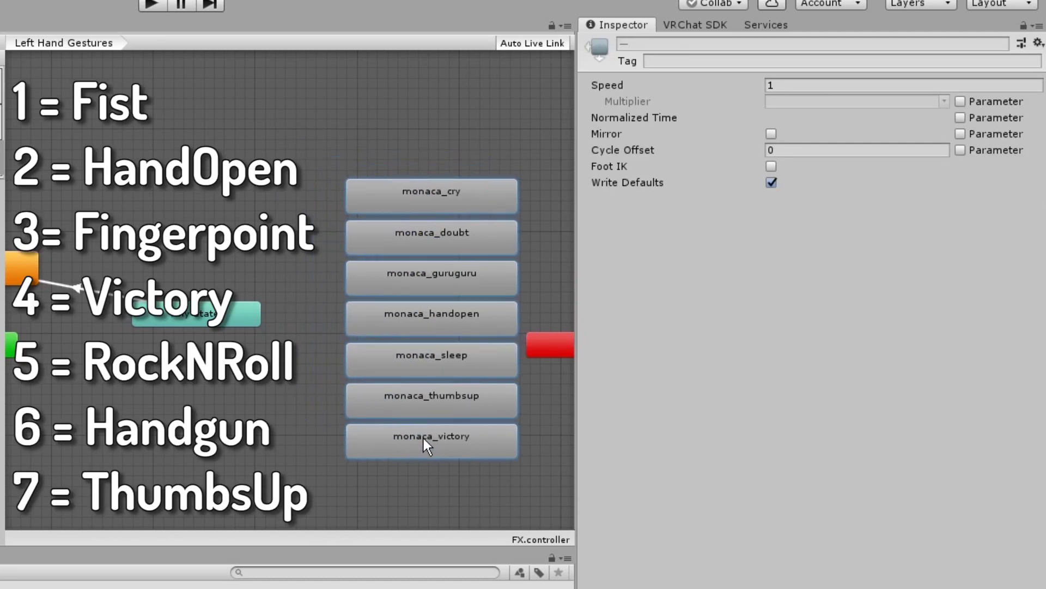
{"action": "left_click", "coordinate": [369, 300]}
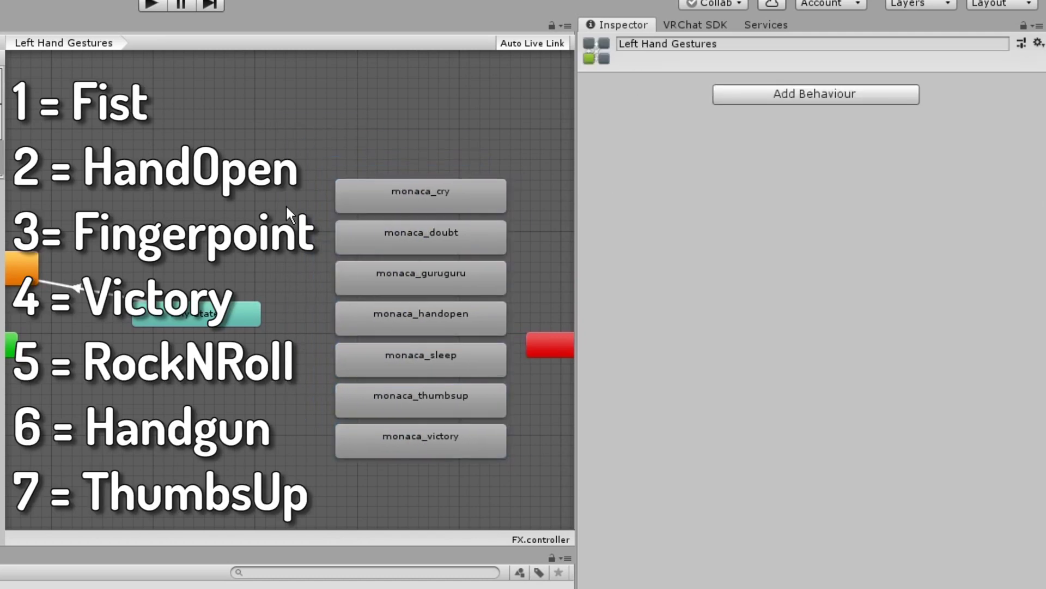
{"action": "scroll", "coordinate": [291, 285], "scroll_direction": "up", "scroll_amount": 3}
- Link Any State to monaca_cry with a GestureLeft Equals condition
{"action": "left_click", "coordinate": [187, 273]}
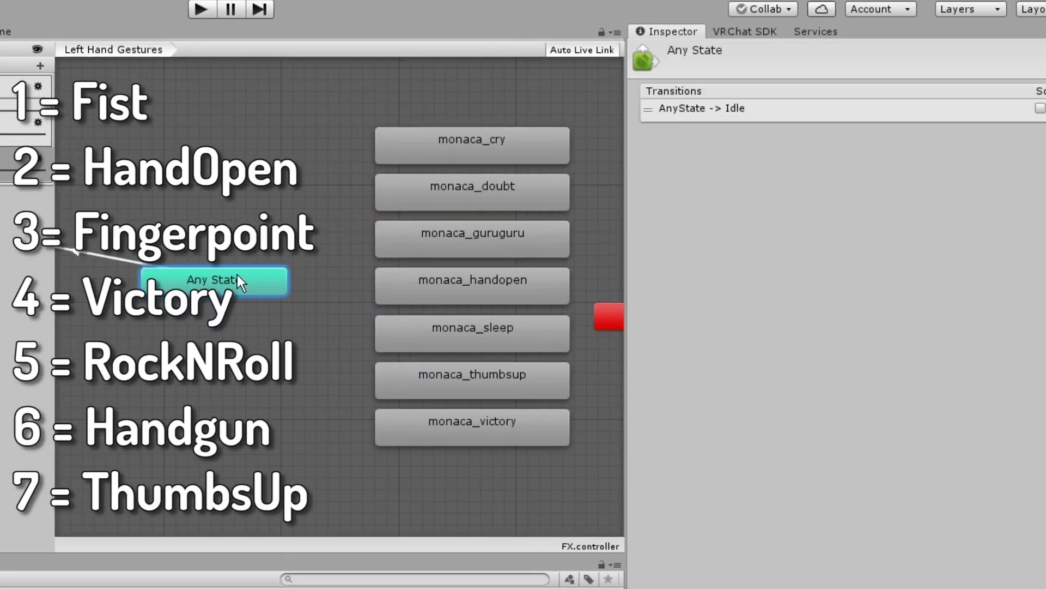
{"action": "right_click", "coordinate": [237, 275]}
{"action": "left_click", "coordinate": [253, 285]}
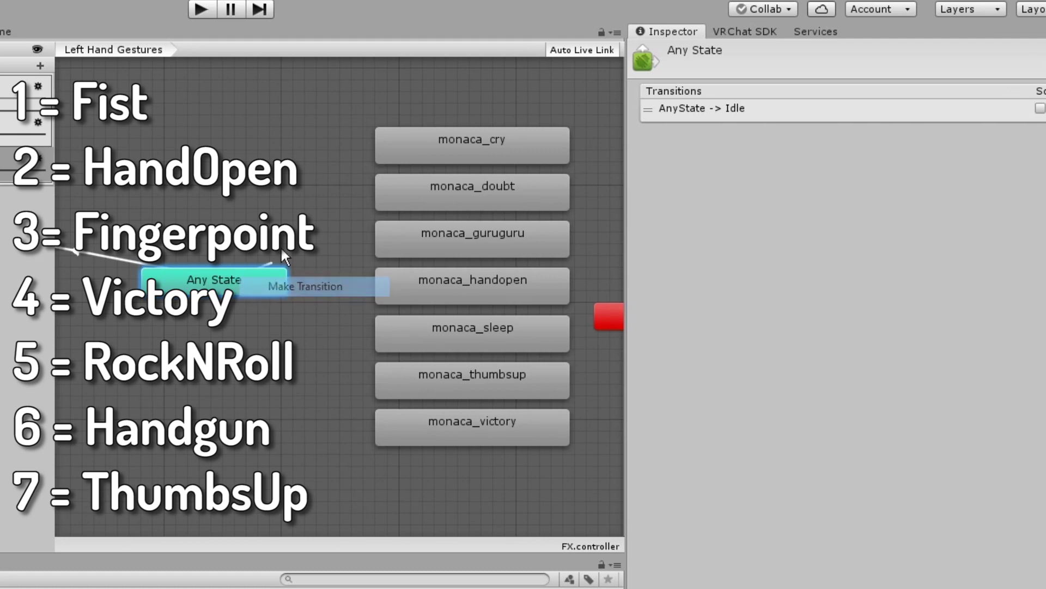
{"action": "left_click", "coordinate": [394, 151]}
{"action": "left_click", "coordinate": [345, 221]}
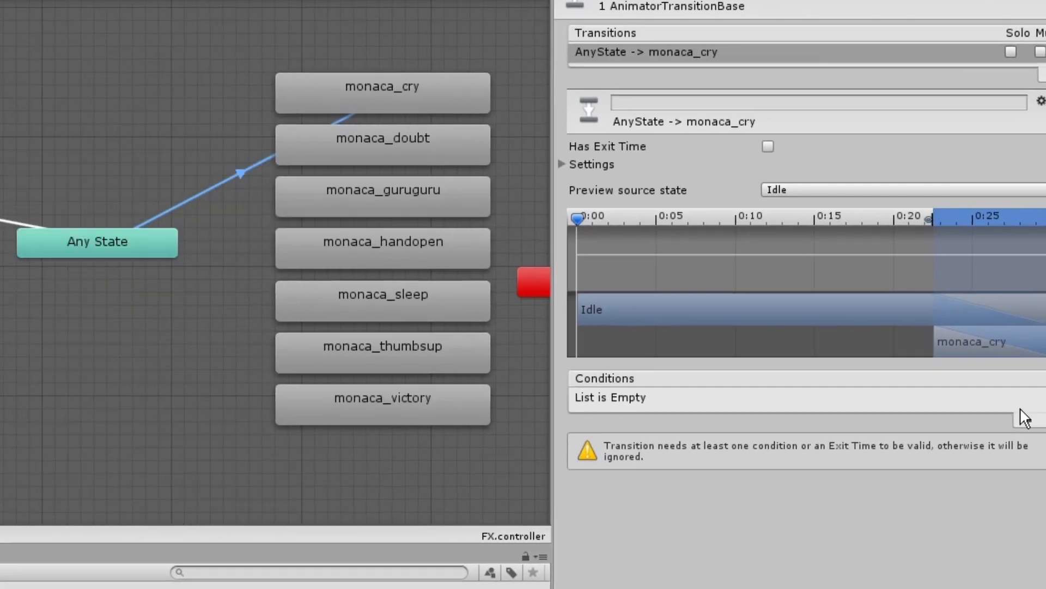
{"action": "left_click", "coordinate": [1022, 446]}
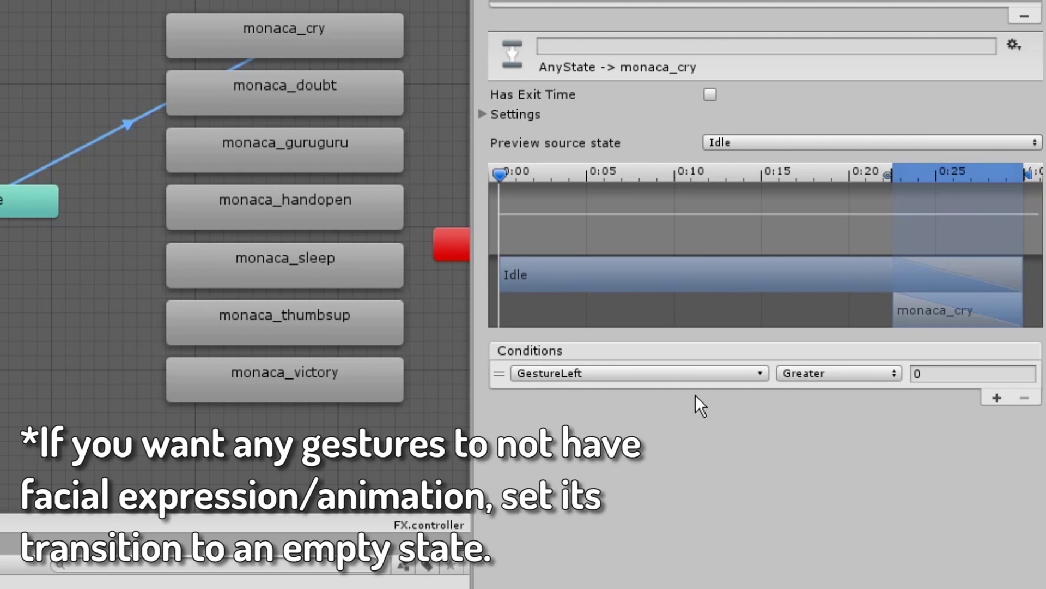
{"action": "left_click", "coordinate": [786, 376]}
{"action": "left_click", "coordinate": [830, 446]}
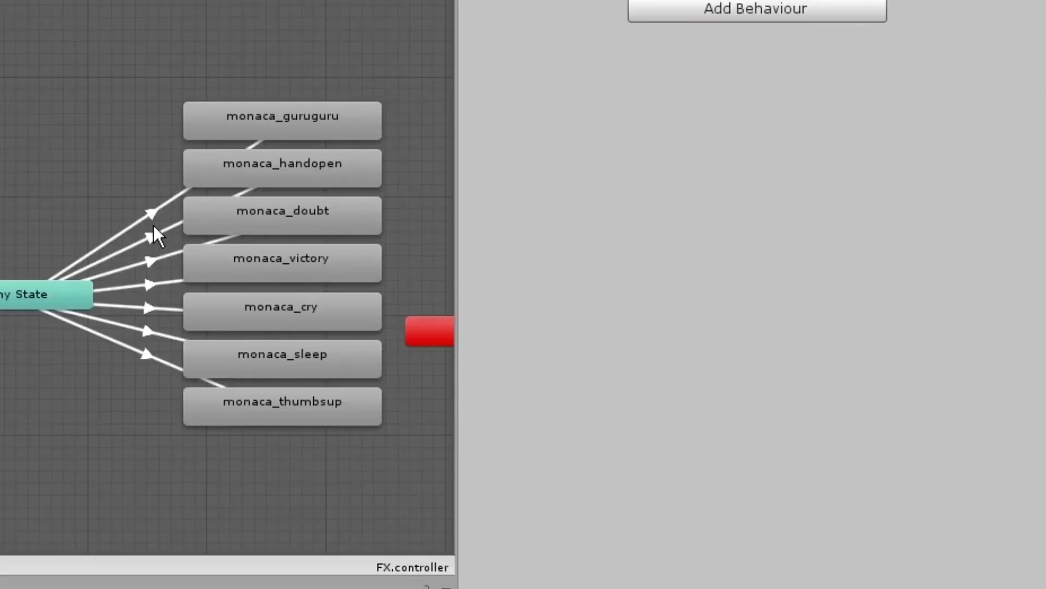
- Give each expression transition a 0.1-second duration, disabling self-transition on monaca_sleep
{"action": "left_click", "coordinate": [148, 219]}
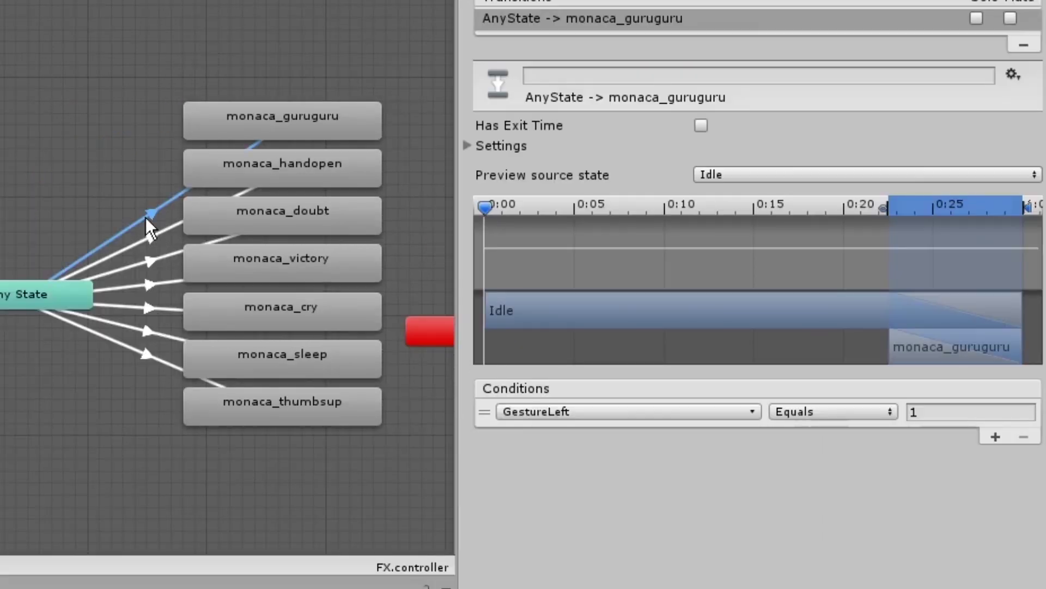
{"action": "left_click", "coordinate": [466, 145]}
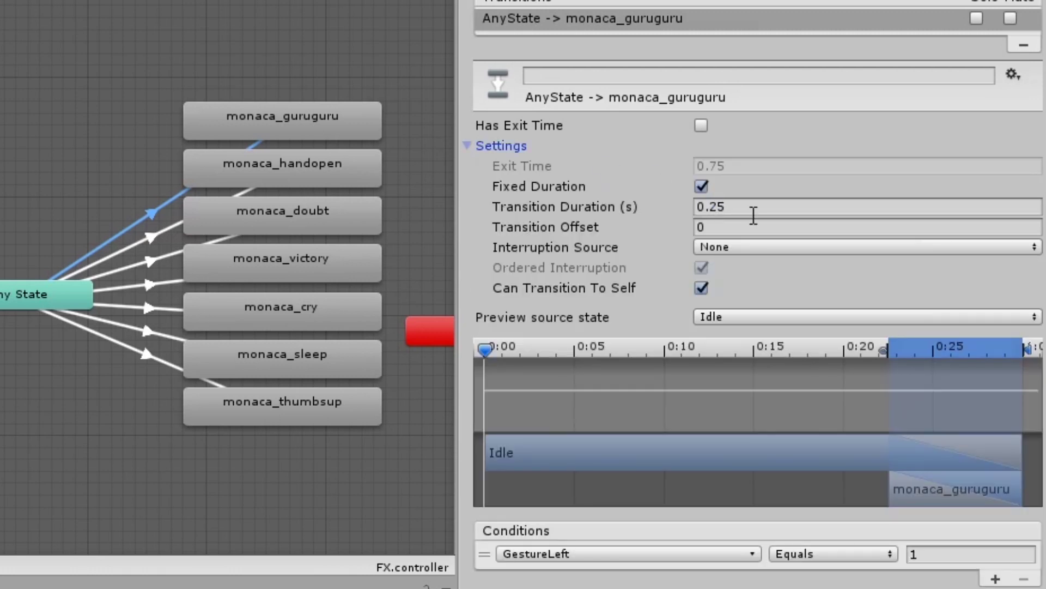
{"action": "type", "text": ".1"}
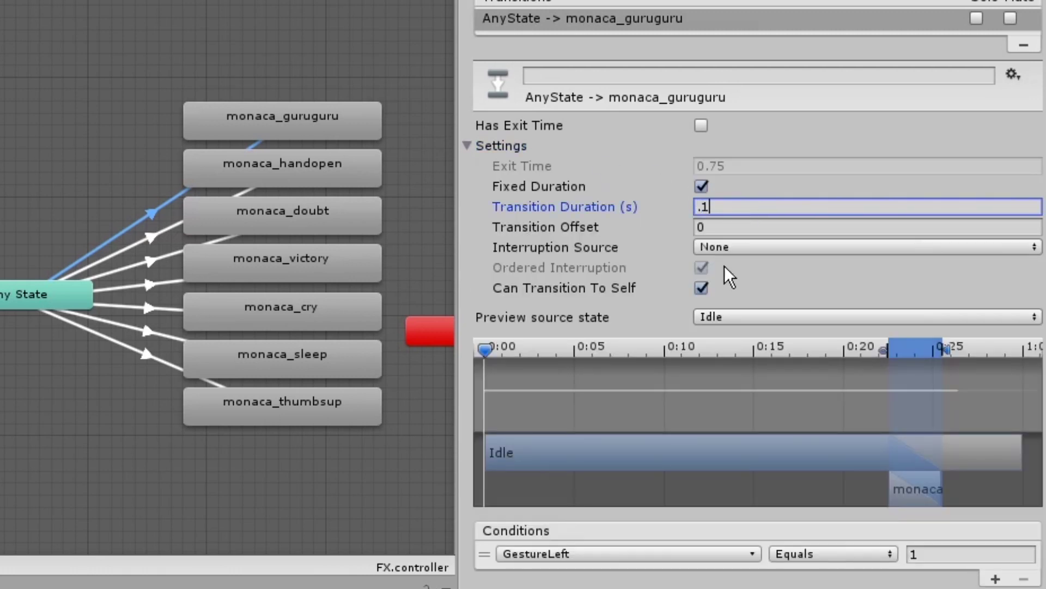
{"action": "left_click", "coordinate": [700, 286]}
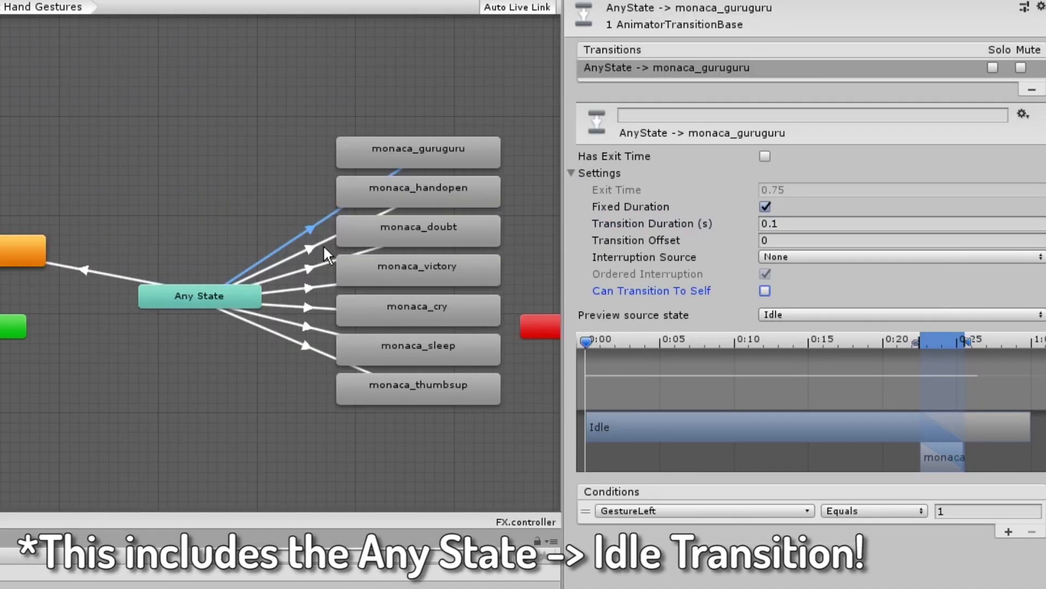
{"action": "left_click", "coordinate": [323, 245]}
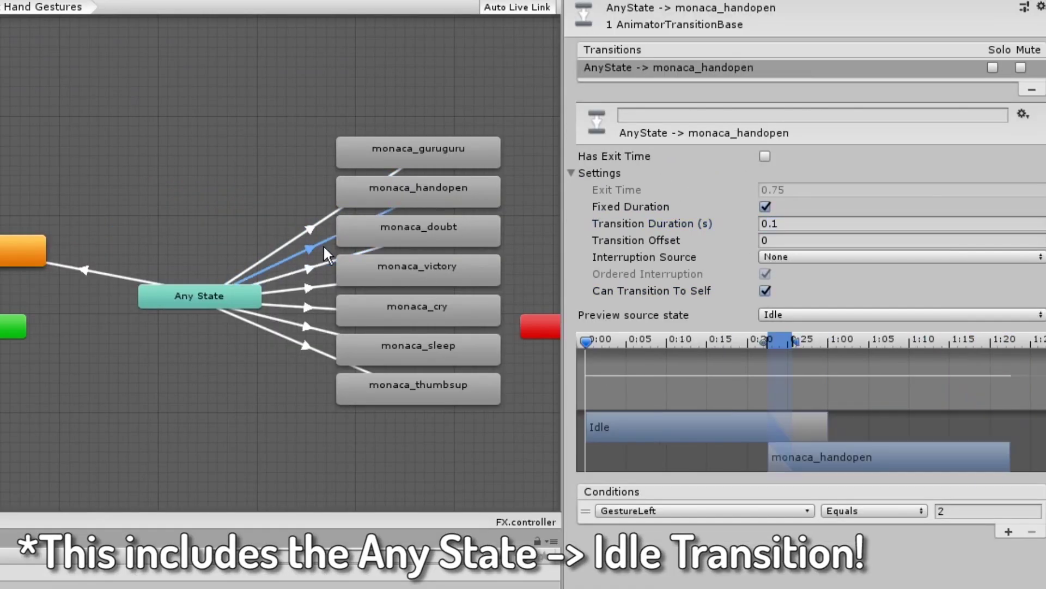
{"action": "left_click", "coordinate": [309, 268]}
{"action": "type", "text": ".1"}
{"action": "left_click", "coordinate": [309, 306]}
{"action": "left_click", "coordinate": [307, 326]}
{"action": "left_click", "coordinate": [765, 291]}
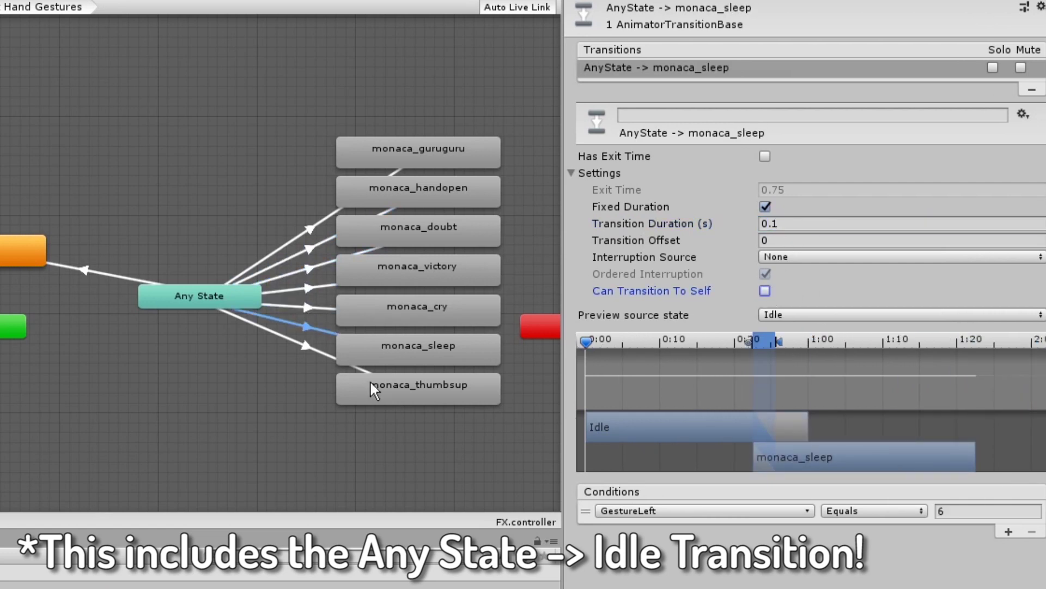
{"action": "left_click", "coordinate": [306, 345]}
{"action": "left_click", "coordinate": [82, 269]}
{"action": "left_click", "coordinate": [816, 224]}
{"action": "type", "text": ".1"}
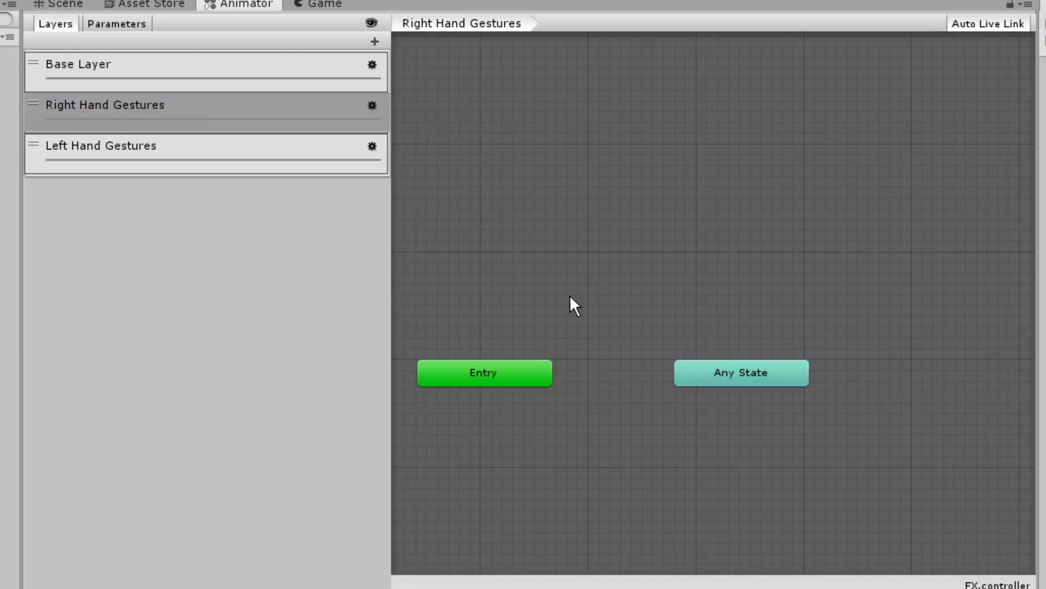
- Add an empty default state and paste the copied monaca states into Right Hand Gestures, using GestureRight conditions
{"action": "right_click", "coordinate": [570, 294]}
{"action": "left_click", "coordinate": [823, 306]}
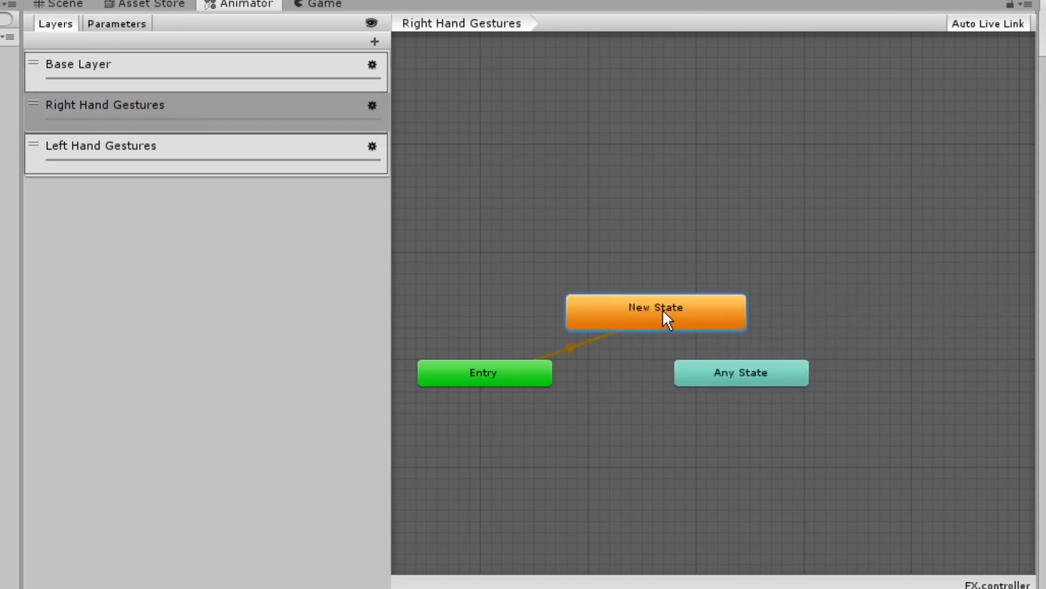
{"action": "left_click_drag", "start_coordinate": [628, 91], "coordinate": [981, 498]}
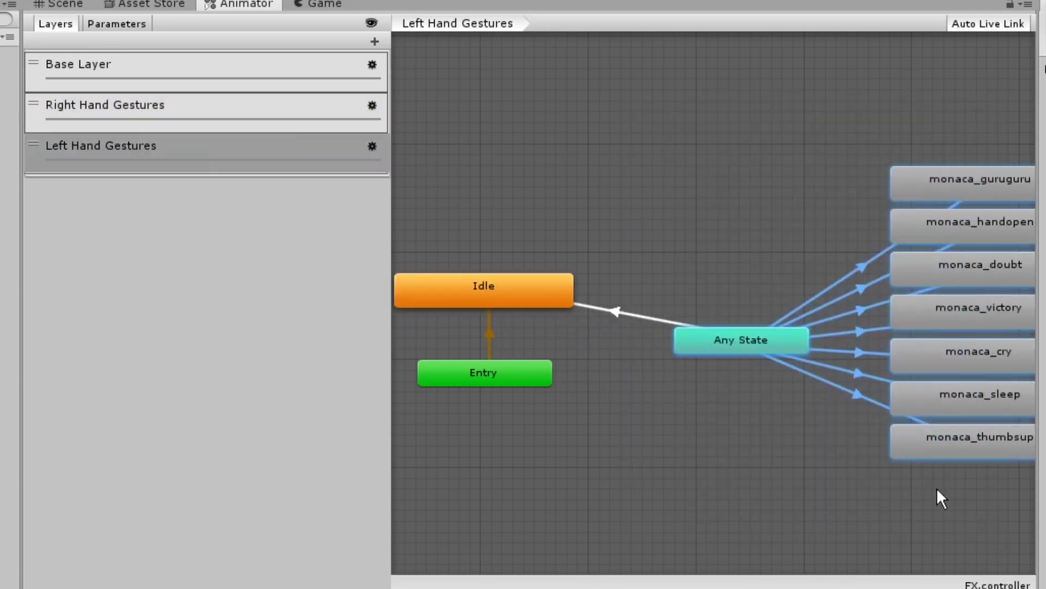
{"action": "key", "text": "ctrl+c"}
{"action": "key", "text": "ctrl+v"}
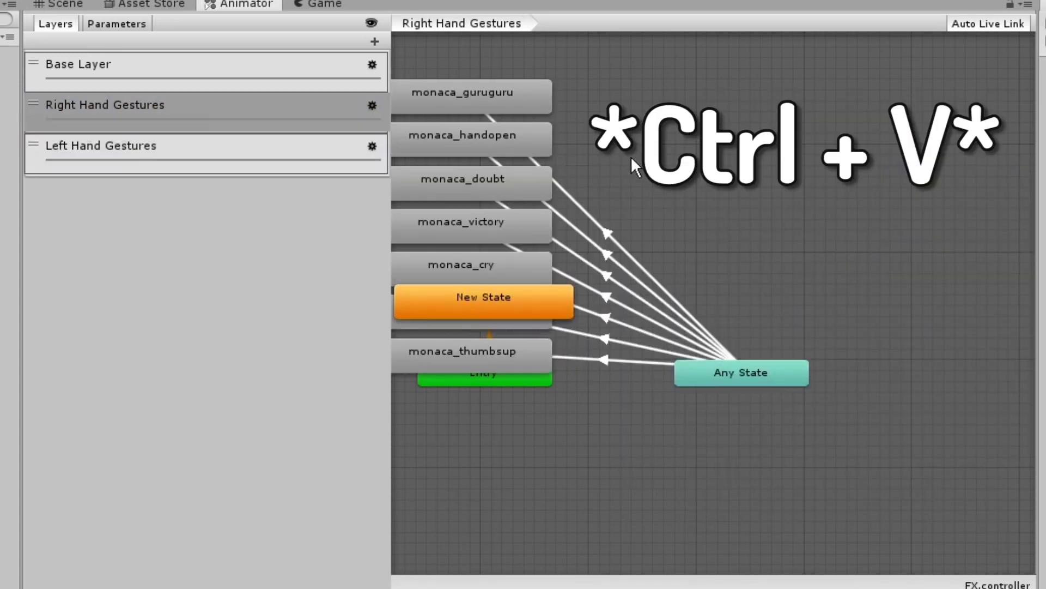
{"action": "left_click_drag", "start_coordinate": [481, 90], "coordinate": [528, 293]}
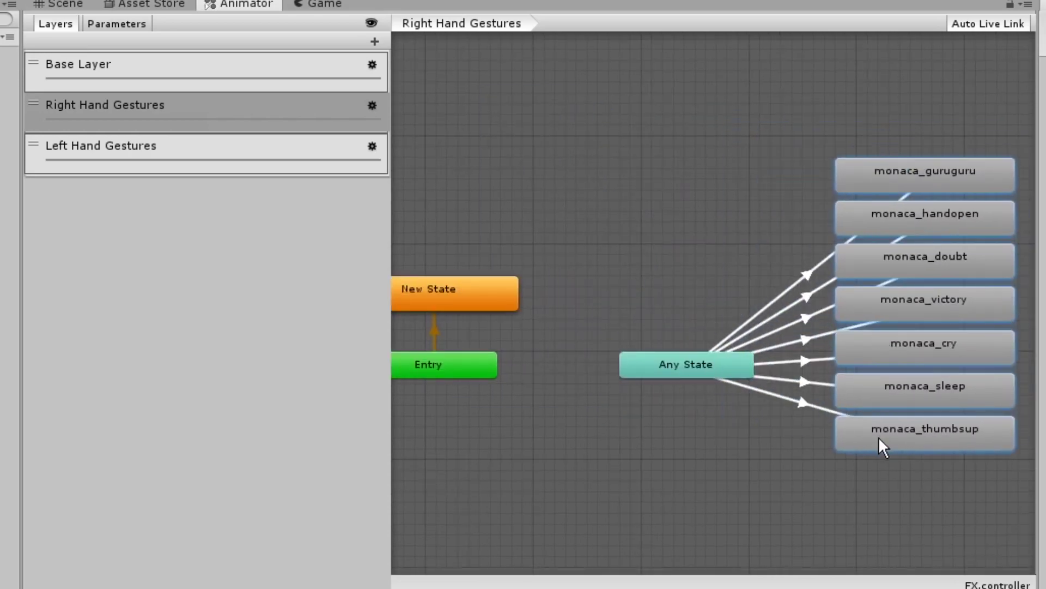
{"action": "type", "text": ".1"}
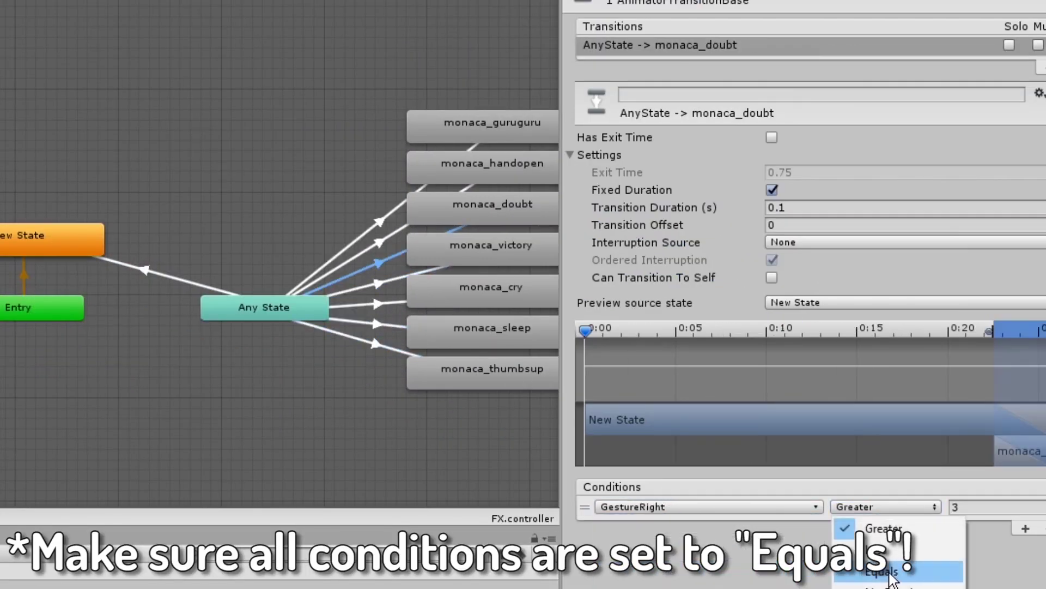
{"action": "left_click", "coordinate": [383, 315]}
- Select the FX controller asset for the avatar descriptor's FX playable layer slot
{"action": "left_click", "coordinate": [379, 311]}
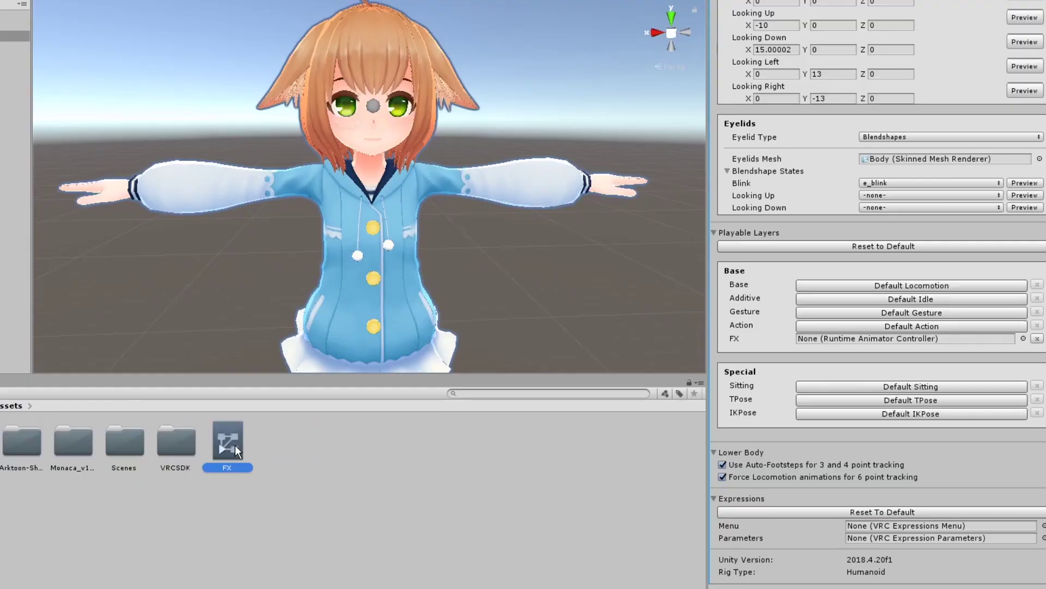